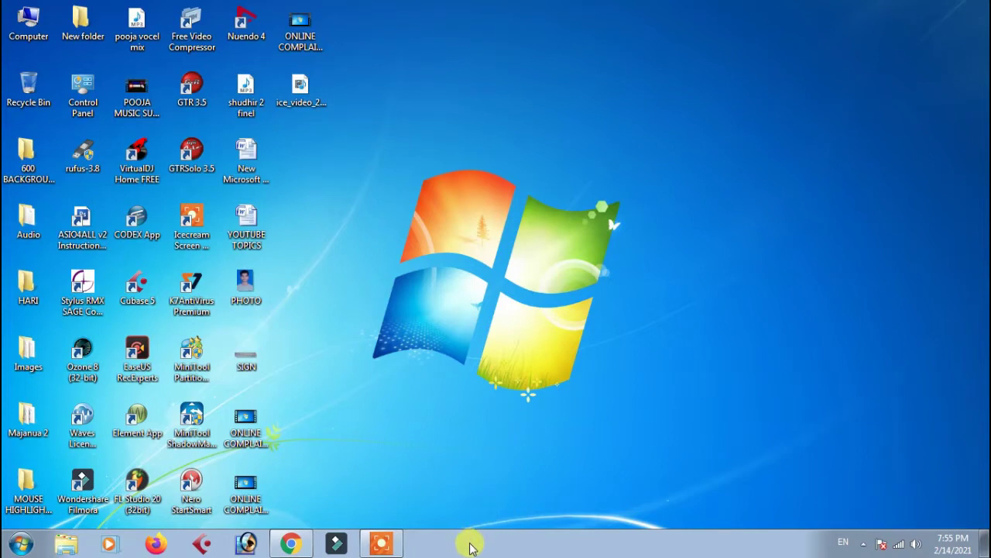
{"action": "right_click", "coordinate": [489, 222]}
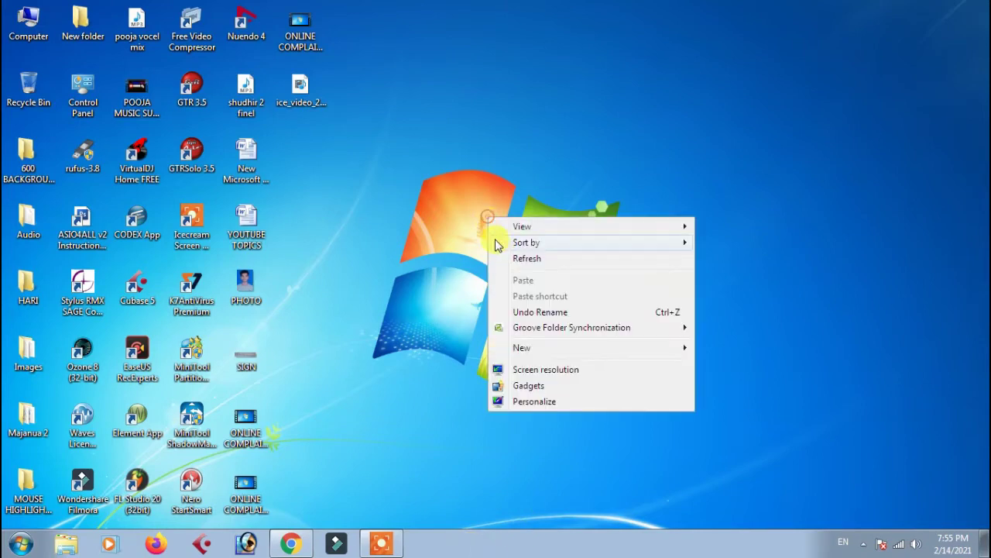
{"action": "left_click", "coordinate": [524, 257]}
{"action": "right_click", "coordinate": [402, 178]}
{"action": "left_click", "coordinate": [446, 219]}
{"action": "right_click", "coordinate": [412, 176]}
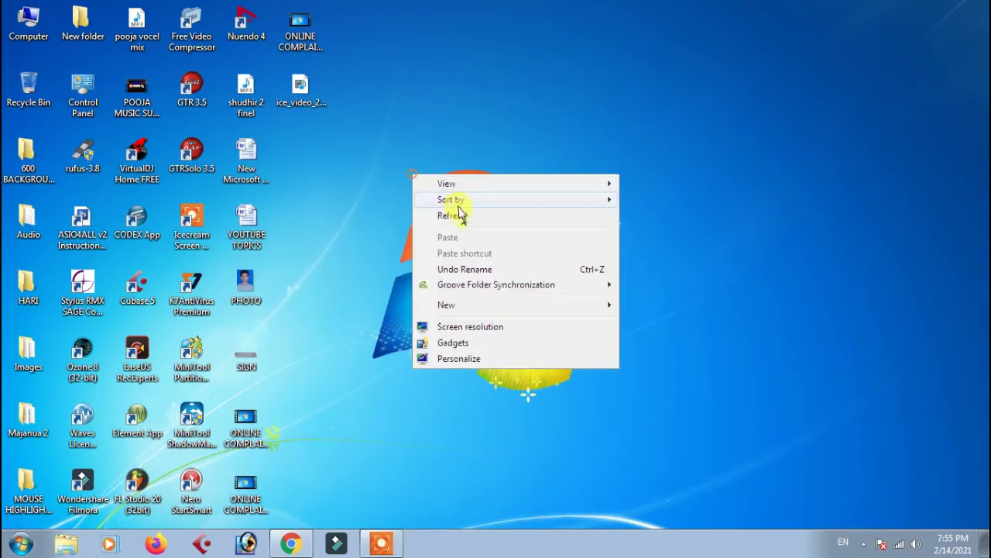
{"action": "left_click", "coordinate": [457, 213]}
{"action": "right_click", "coordinate": [412, 205]}
{"action": "left_click", "coordinate": [448, 257]}
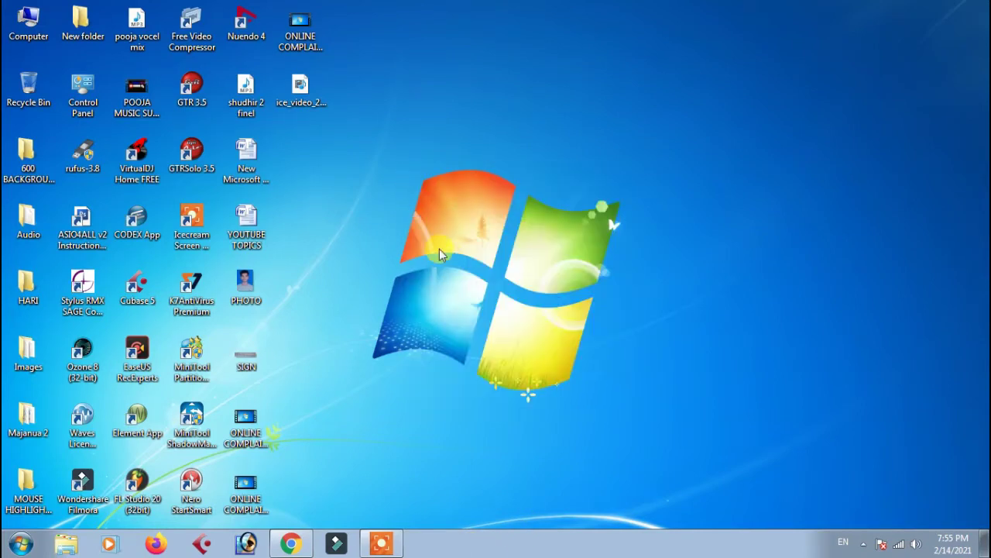
{"action": "right_click", "coordinate": [427, 236]}
{"action": "left_click", "coordinate": [461, 275]}
{"action": "right_click", "coordinate": [420, 250]}
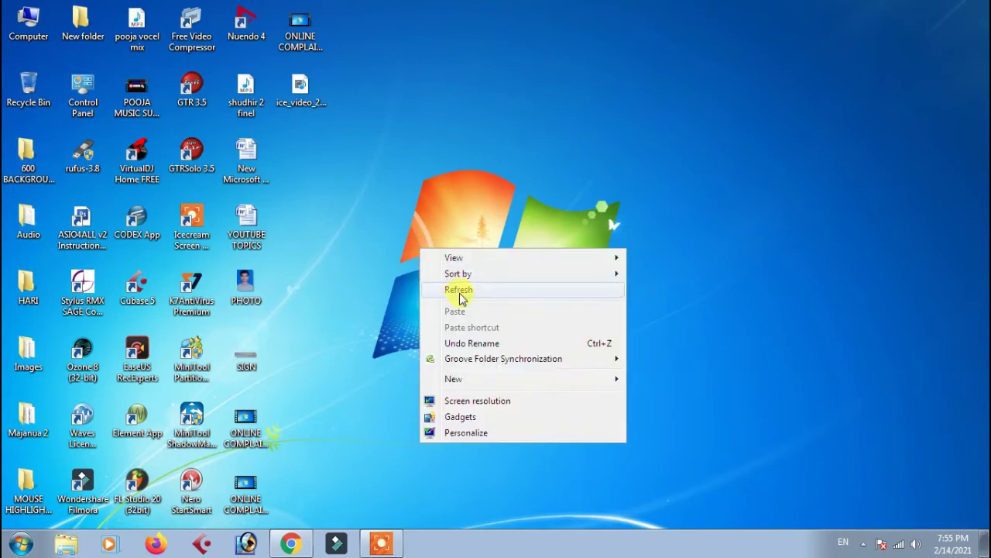
{"action": "left_click", "coordinate": [455, 289]}
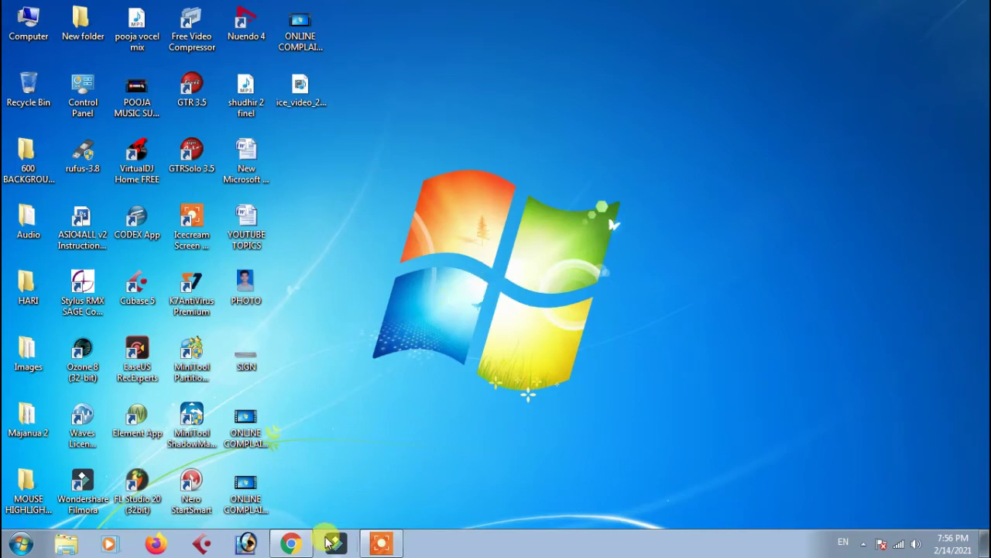
Switch to Chrome, go to google.com and search for SBPDCL.
{"action": "left_click", "coordinate": [288, 544]}
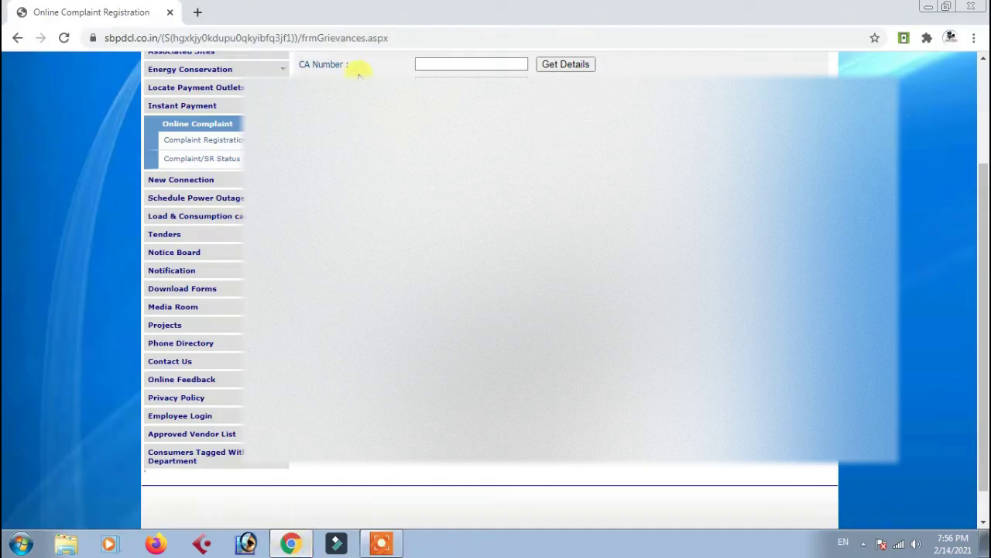
{"action": "left_click", "coordinate": [240, 38]}
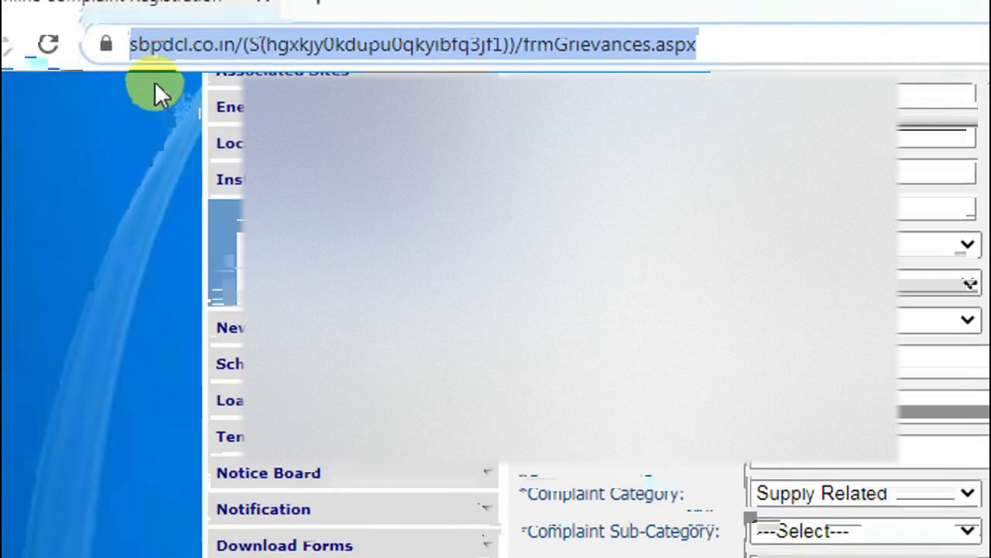
{"action": "type", "text": "GOOgle.com"}
{"action": "key", "text": "Return"}
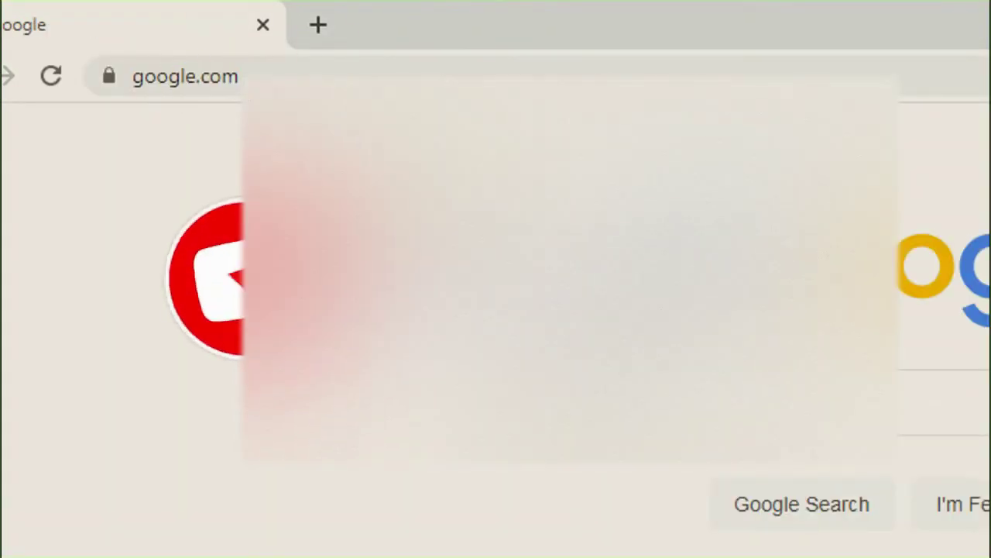
{"action": "type", "text": "SBPDCL"}
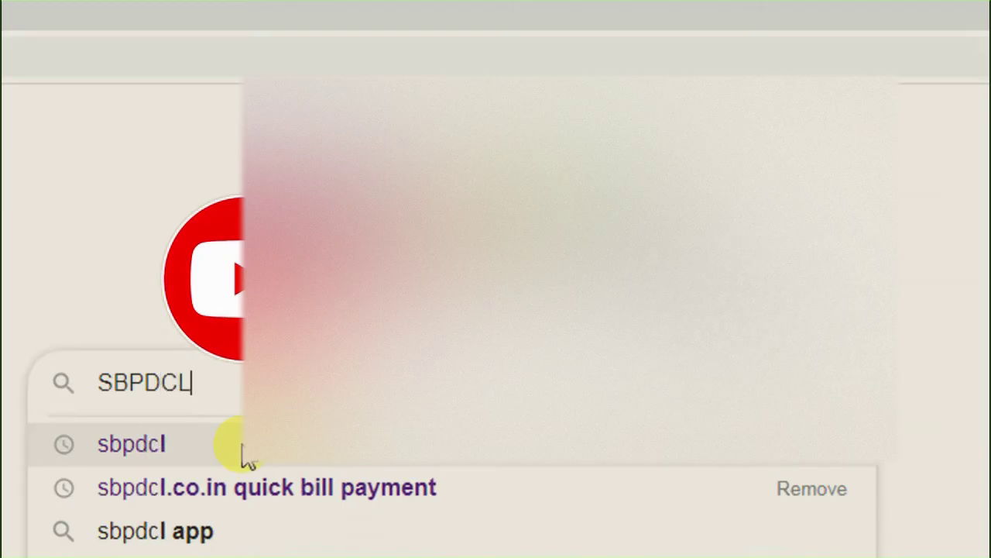
{"action": "key", "text": "Return"}
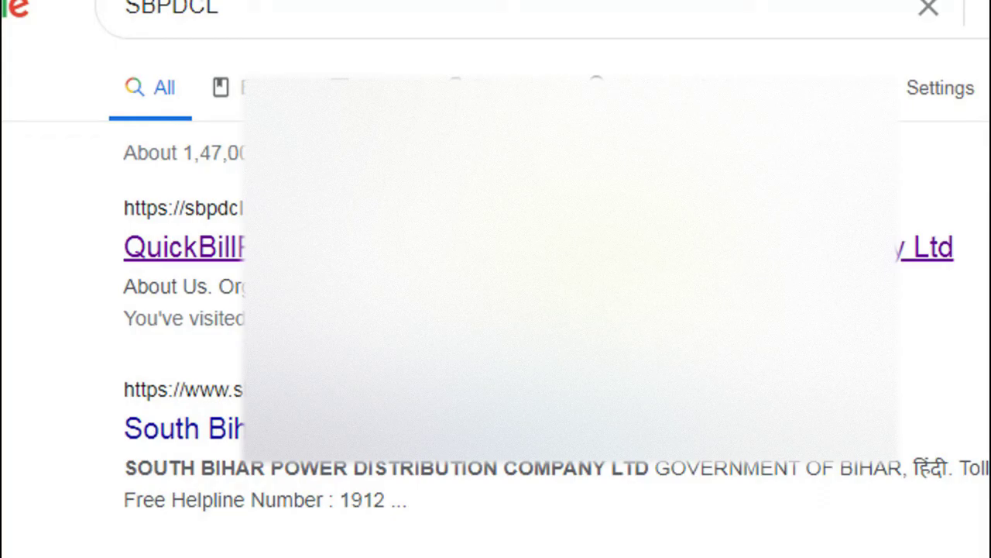
Open the SBPDCL Quick Bill Payment search result and go to the site's online Complaint Registration form.
{"action": "left_click", "coordinate": [605, 247]}
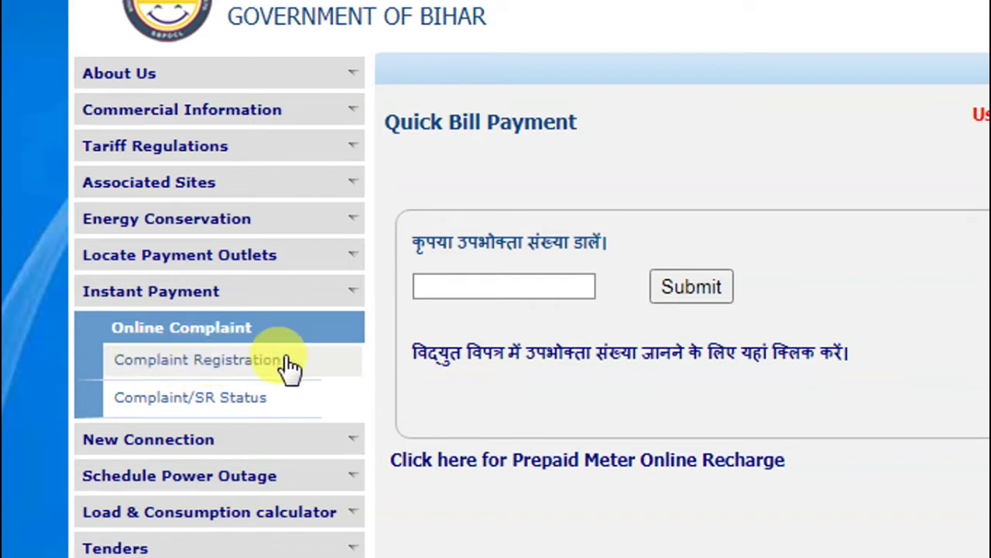
{"action": "left_click", "coordinate": [240, 364]}
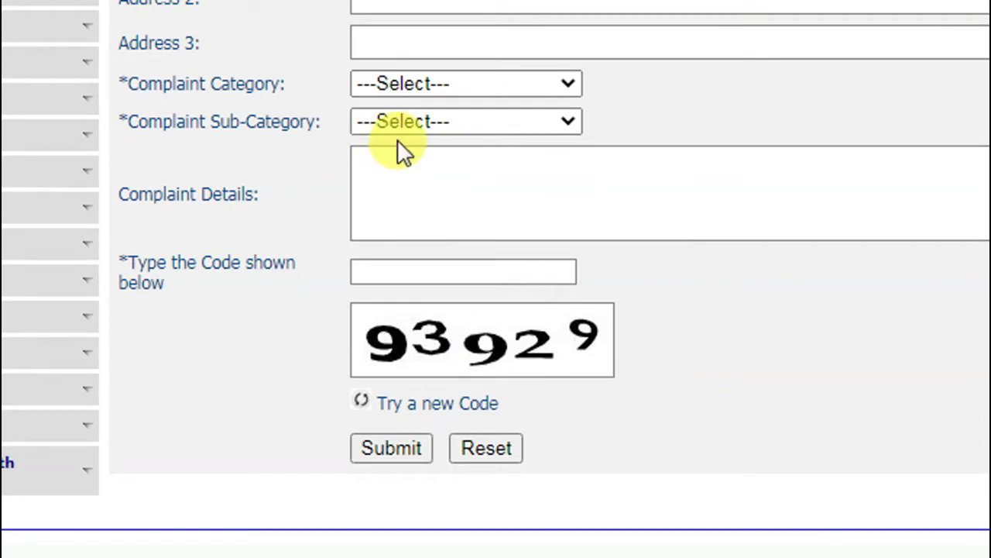
Set the complaint category to Supply Related and look through the full list of complaint sub-categories.
{"action": "left_click", "coordinate": [401, 84]}
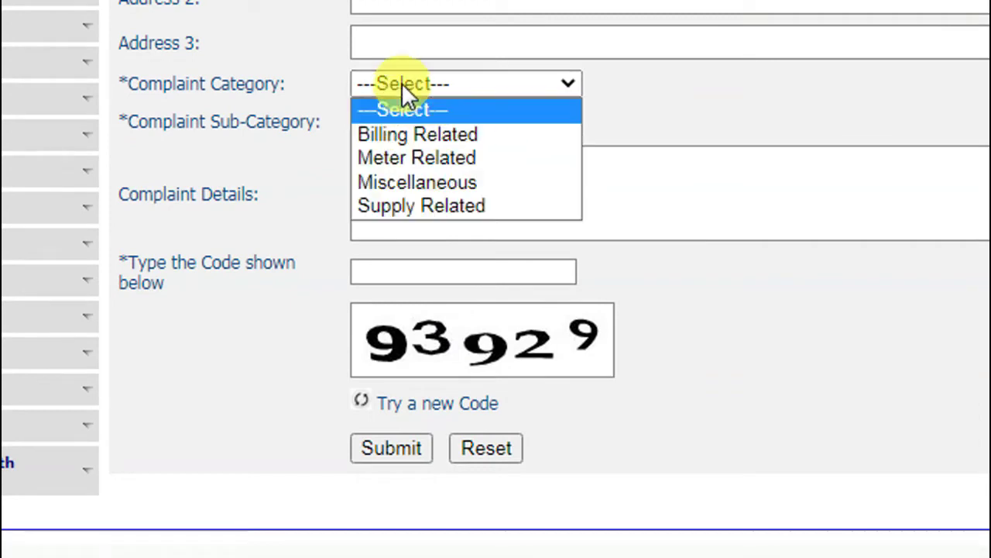
{"action": "left_click", "coordinate": [432, 206]}
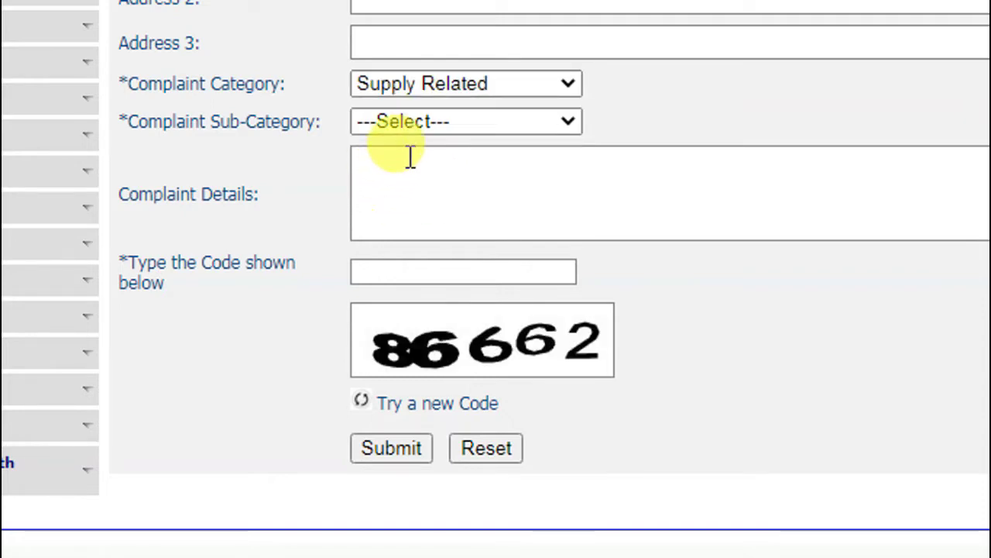
{"action": "left_click", "coordinate": [418, 126]}
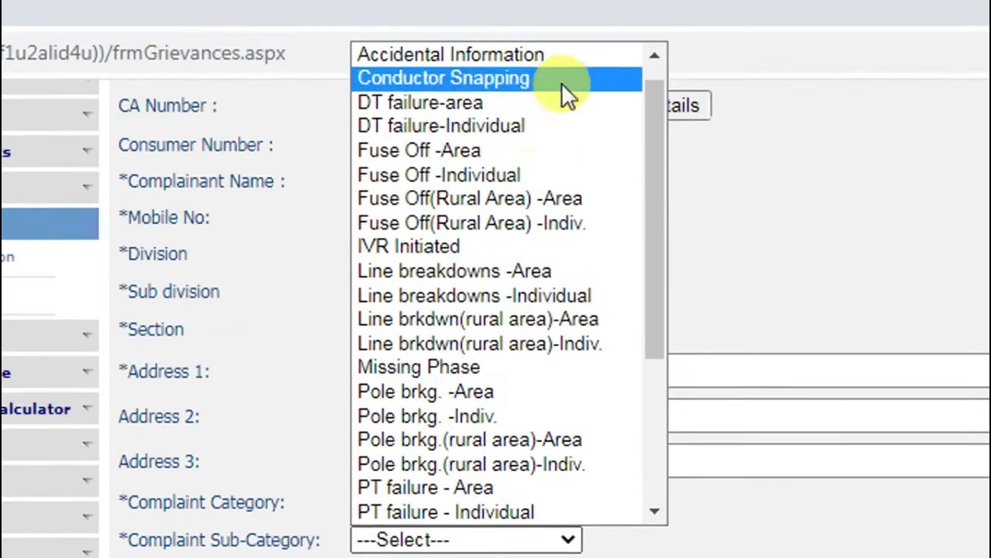
{"action": "left_click", "coordinate": [654, 55]}
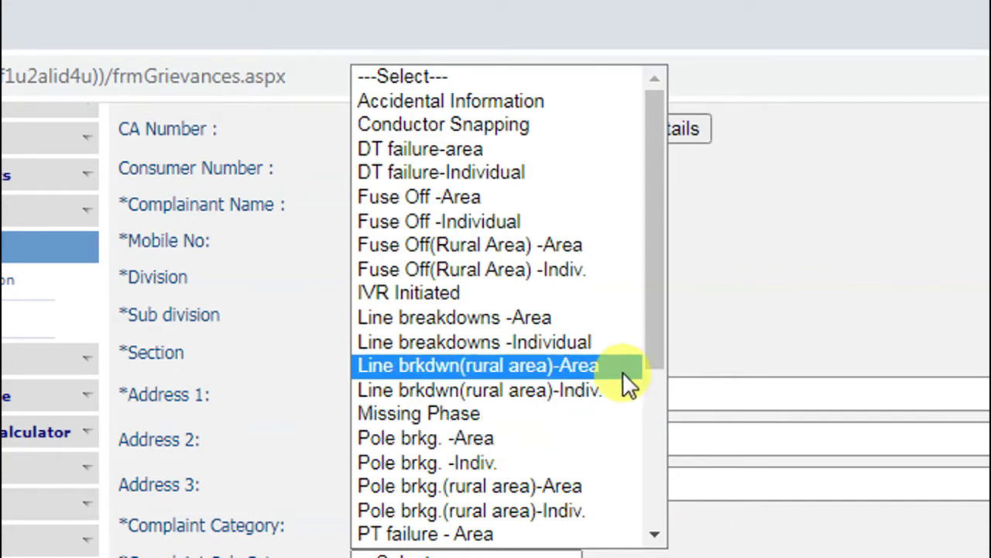
{"action": "left_click_drag", "start_coordinate": [643, 361], "coordinate": [658, 423]}
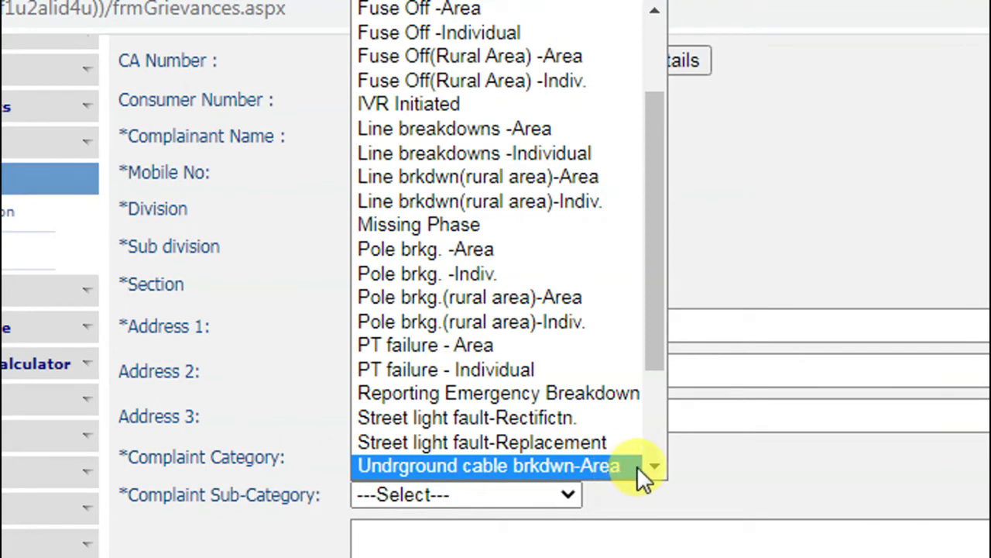
{"action": "scroll", "coordinate": [645, 465], "scroll_direction": "down", "scroll_amount": 2}
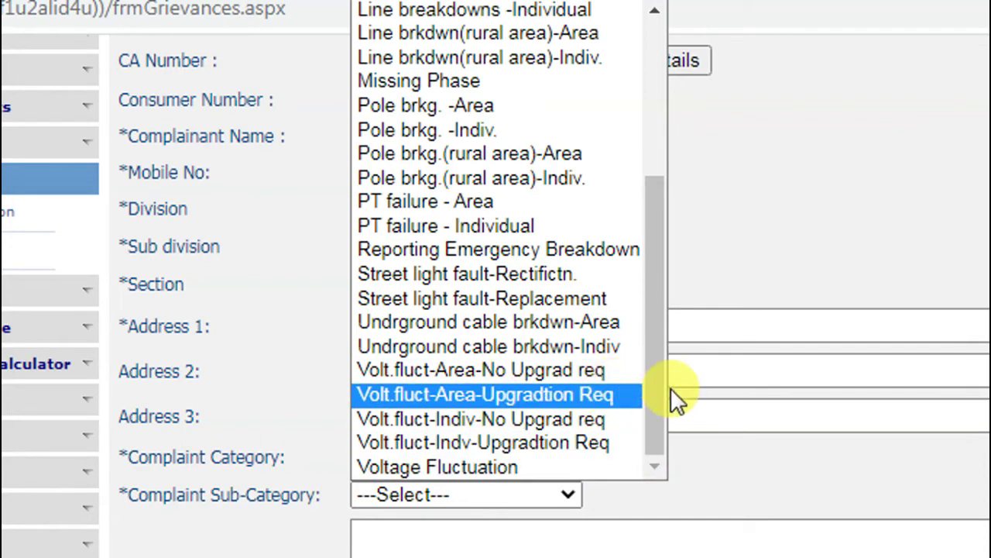
{"action": "left_click_drag", "start_coordinate": [662, 392], "coordinate": [660, 230]}
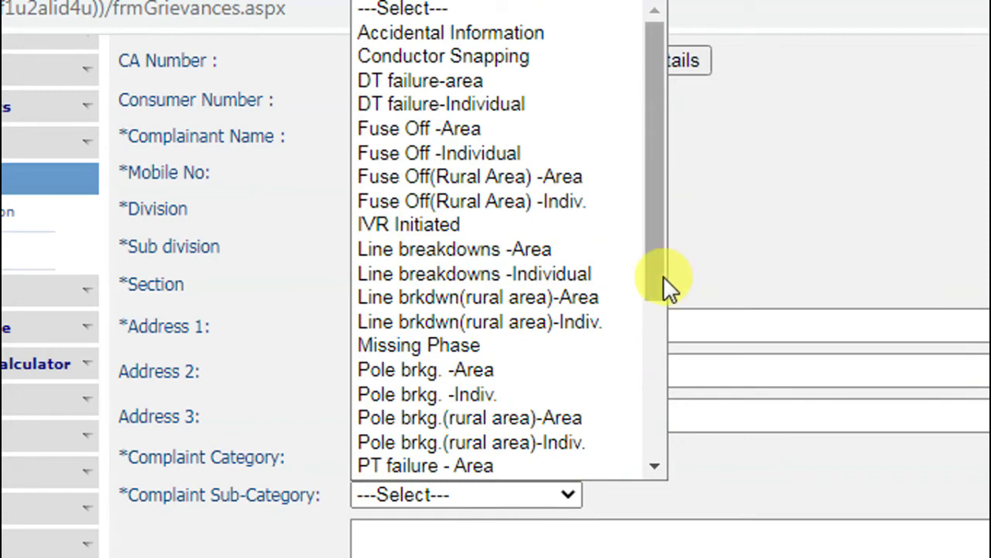
{"action": "left_click", "coordinate": [708, 280]}
Fill in the Consumer Number field of the complaint form with the saved consumer number.
{"action": "scroll", "coordinate": [620, 326], "scroll_direction": "up", "scroll_amount": 4}
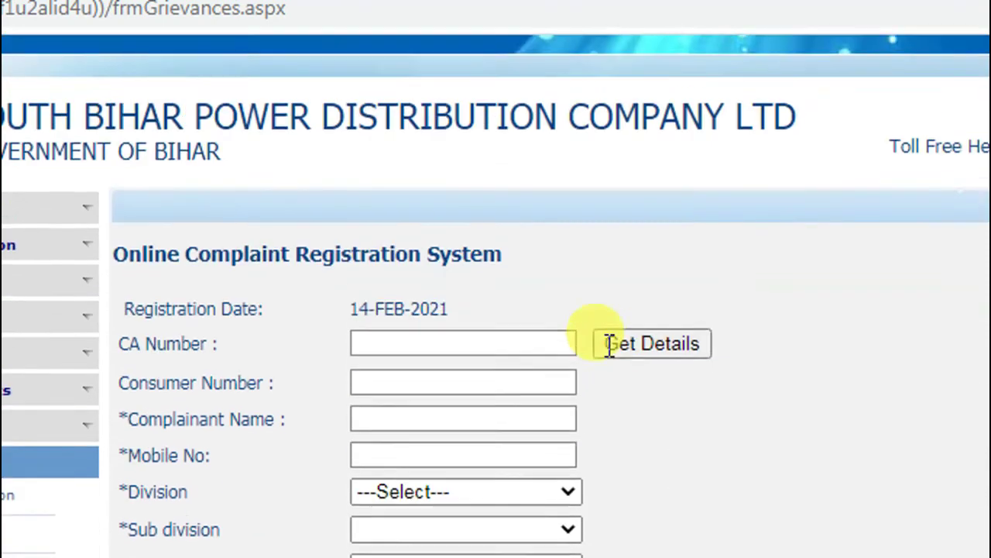
{"action": "scroll", "coordinate": [427, 470], "scroll_direction": "down", "scroll_amount": 3}
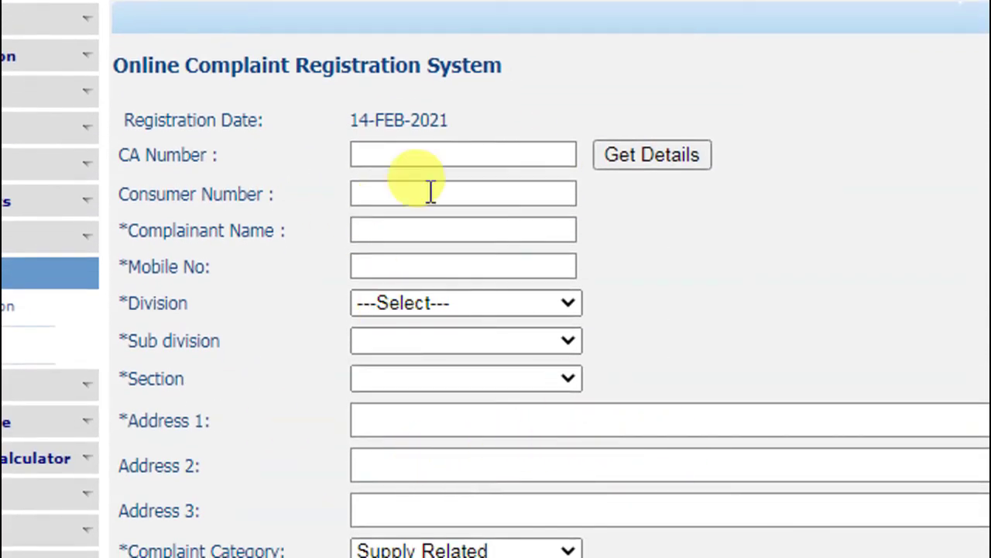
{"action": "left_click", "coordinate": [400, 195]}
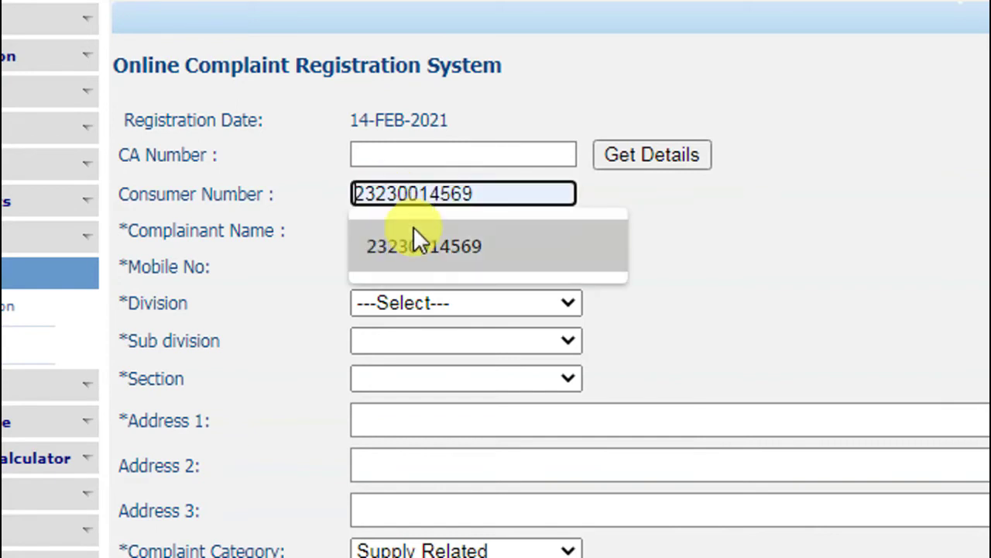
{"action": "left_click", "coordinate": [414, 235]}
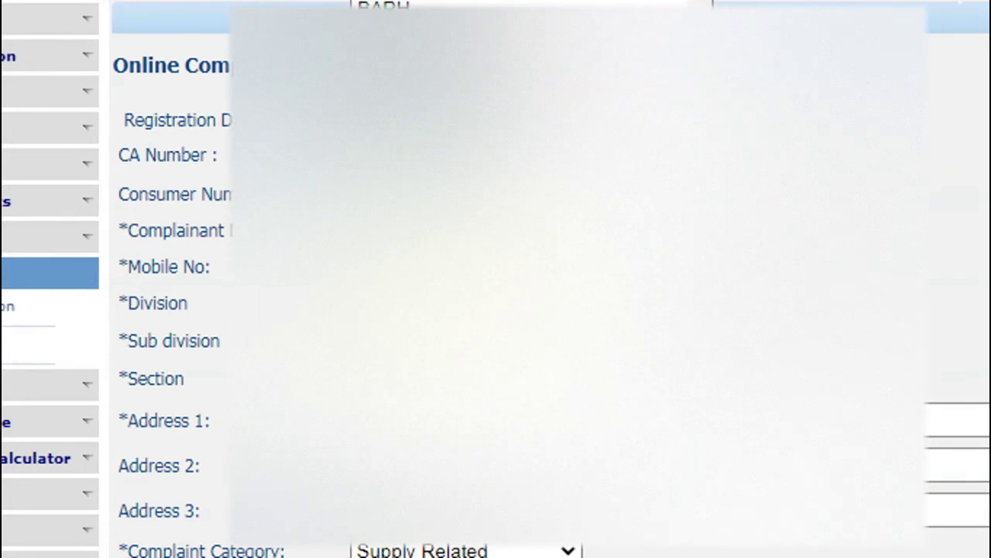
Enter the complaint details "SIR MERA TRANSFORMER 10 DAYS SE KHARAB HAI SO PLEASE JALD SE JALD HAMARA TRANSFORMER CHANGE KAR DIYA JAYE".
{"action": "scroll", "coordinate": [496, 310], "scroll_direction": "up", "scroll_amount": 2}
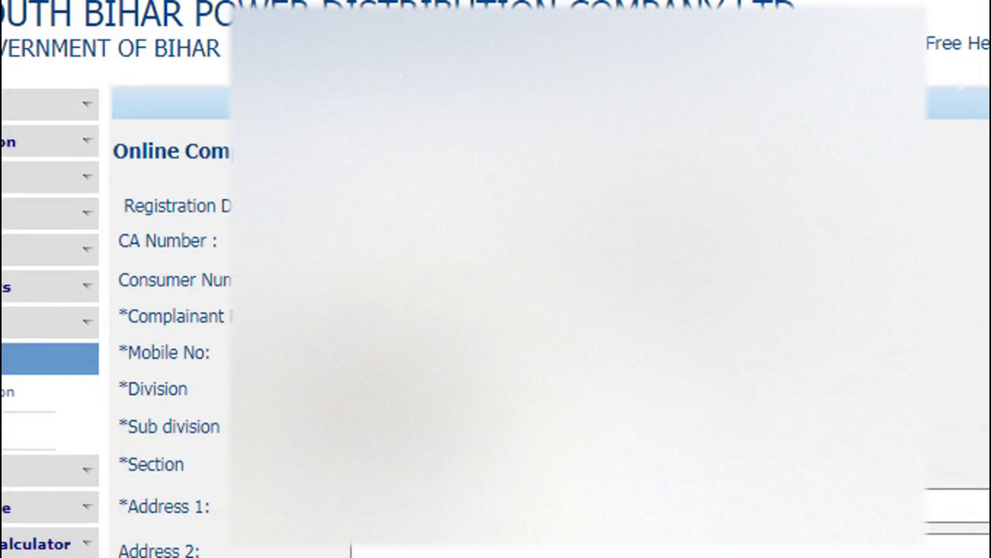
{"action": "scroll", "coordinate": [496, 310], "scroll_direction": "down", "scroll_amount": 2}
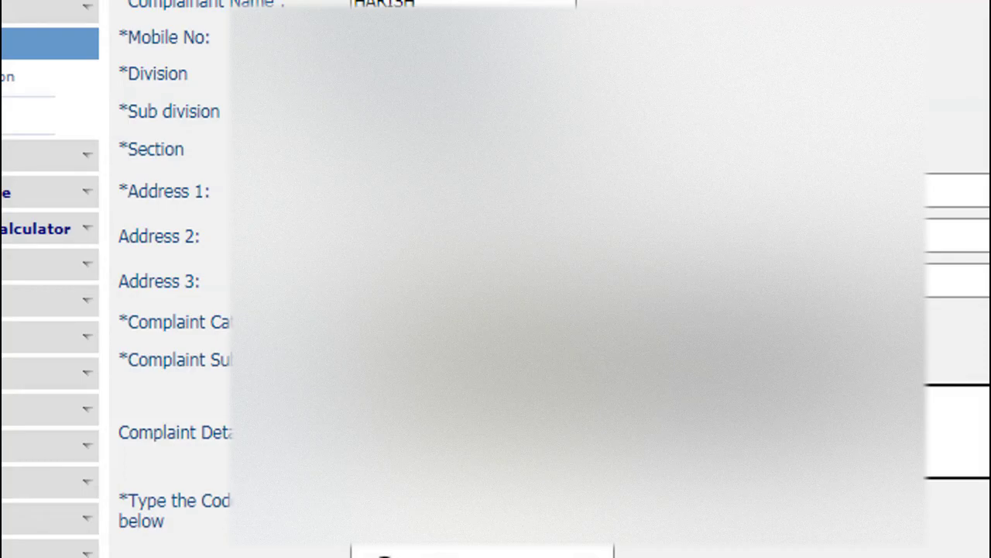
{"action": "type", "text": "ALD "}
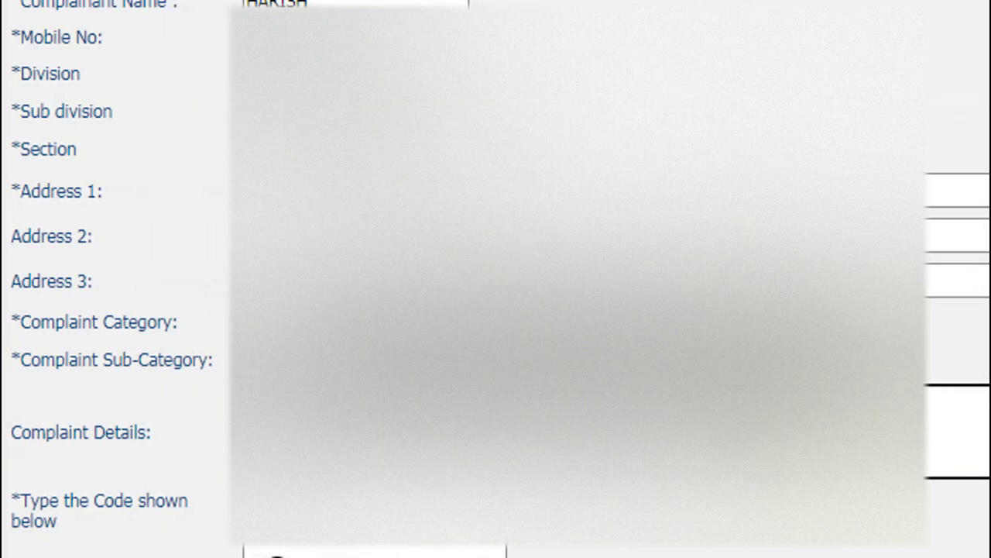
{"action": "type", "text": "TRANSFORMER"}
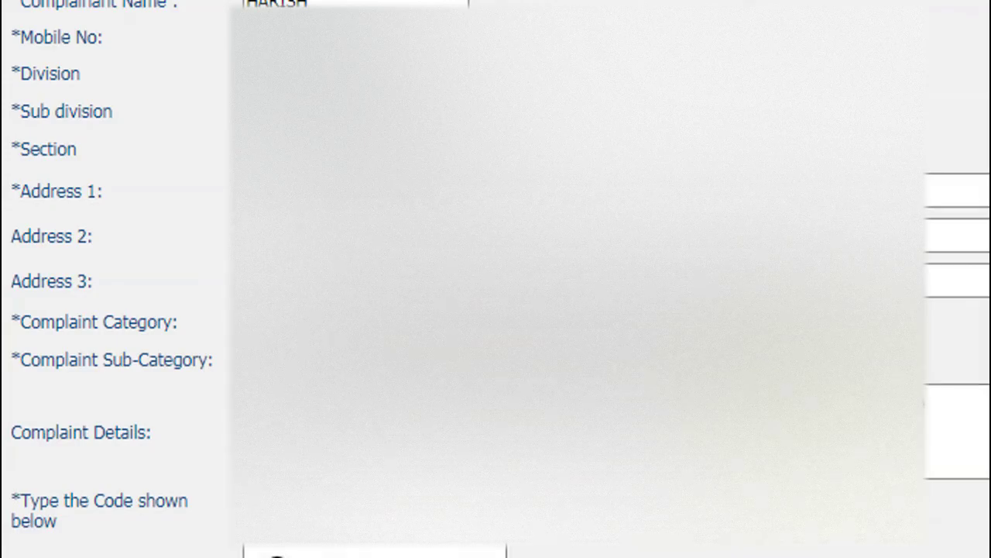
Review the filled-in complaint form, checking the address, category, sub-category, complaint details and code entries.
{"action": "scroll", "coordinate": [228, 316], "scroll_direction": "down", "scroll_amount": 3}
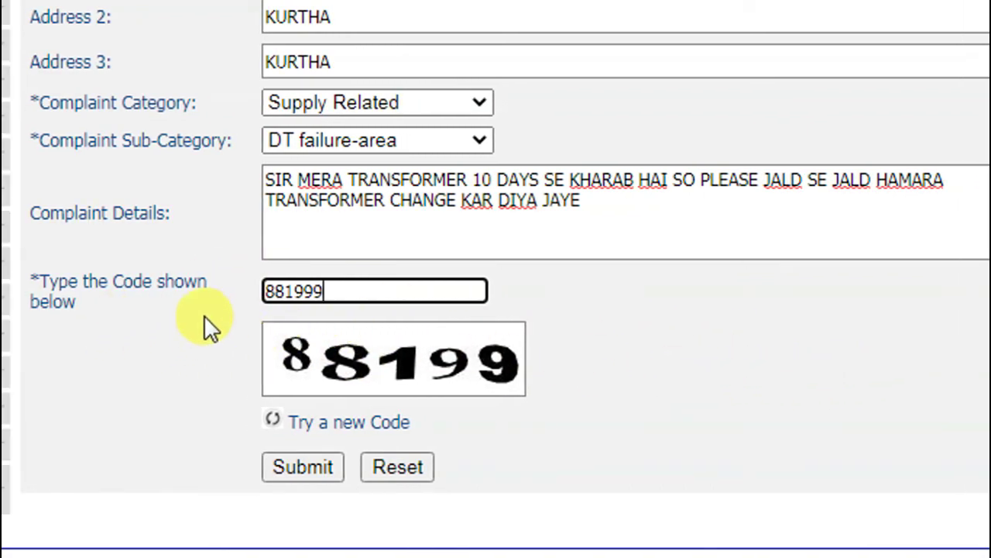
{"action": "scroll", "coordinate": [204, 314], "scroll_direction": "up", "scroll_amount": 2}
{"action": "scroll", "coordinate": [220, 316], "scroll_direction": "down", "scroll_amount": 2}
{"action": "scroll", "coordinate": [220, 317], "scroll_direction": "down", "scroll_amount": 2}
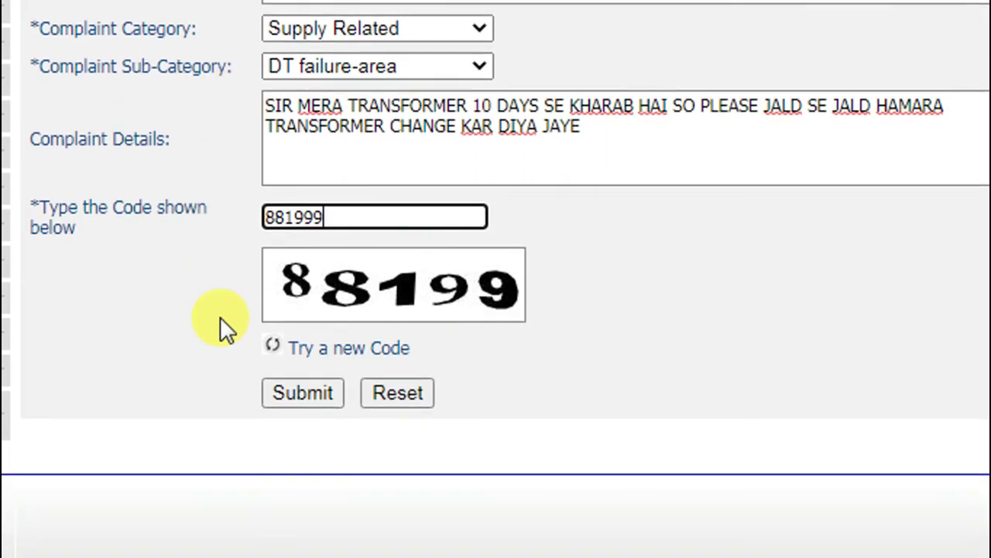